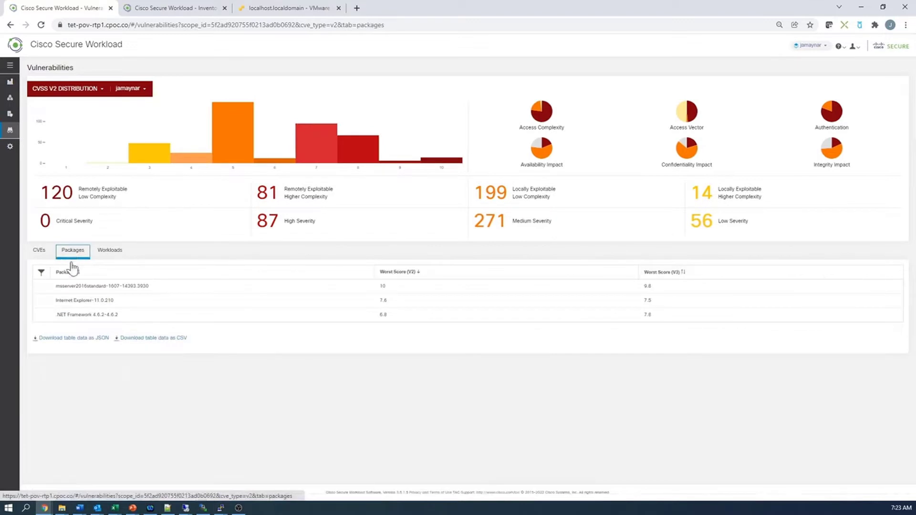
# - Inspect the listed workload's vulnerability details, comparing the package CVSSv3 and CVSSv2 distributions, and close the details
pyautogui.click(112, 251)
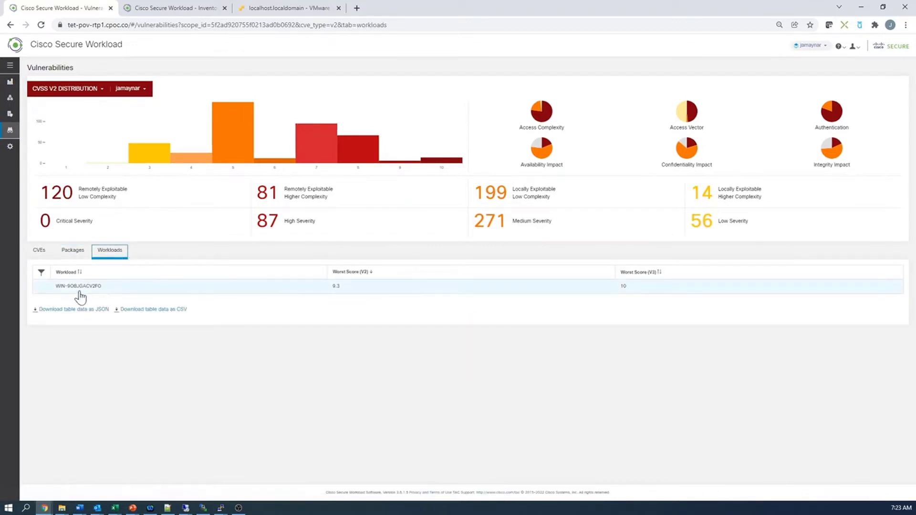
pyautogui.click(59, 286)
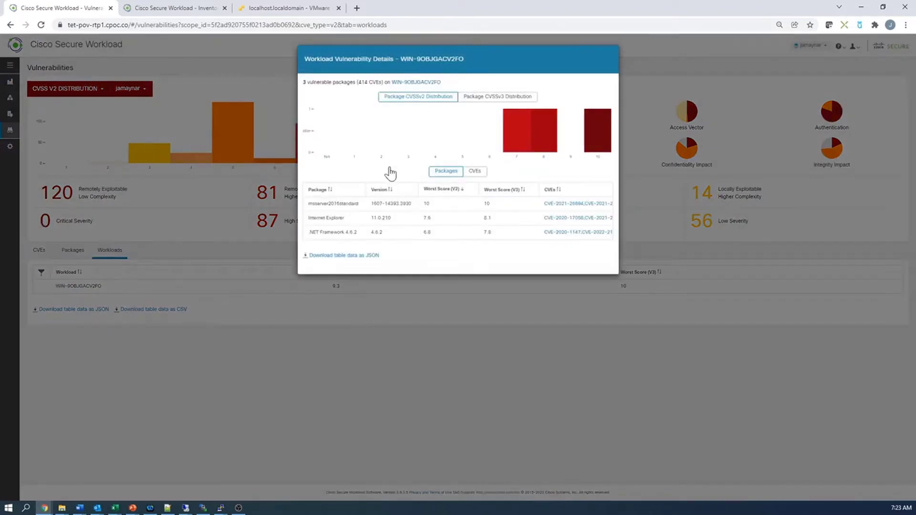
pyautogui.click(491, 108)
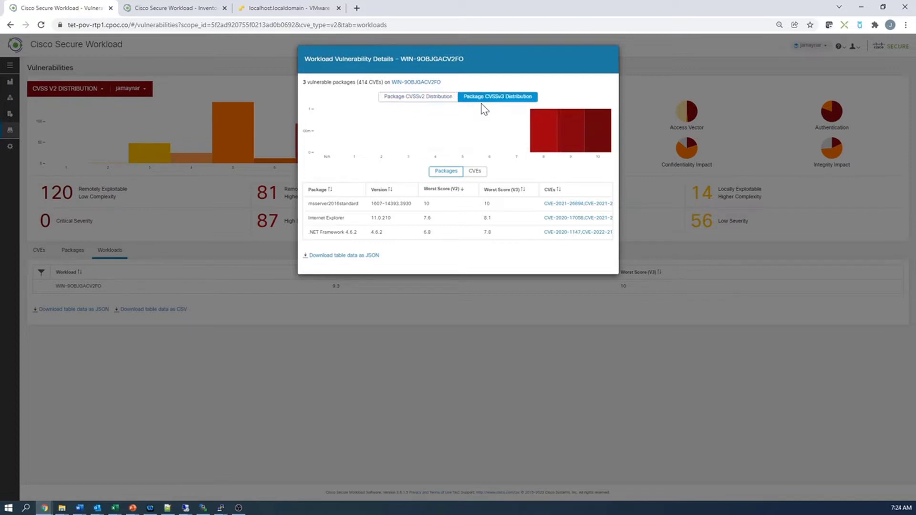
pyautogui.click(411, 98)
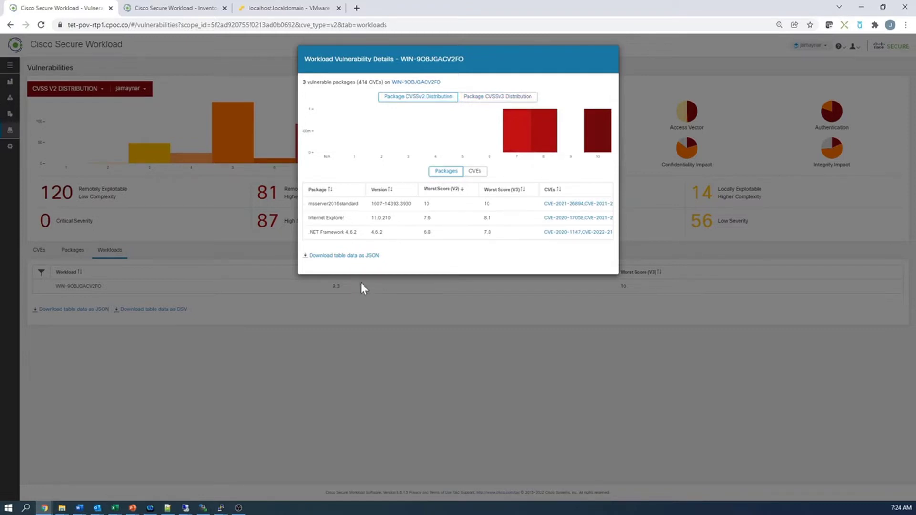
pyautogui.click(255, 365)
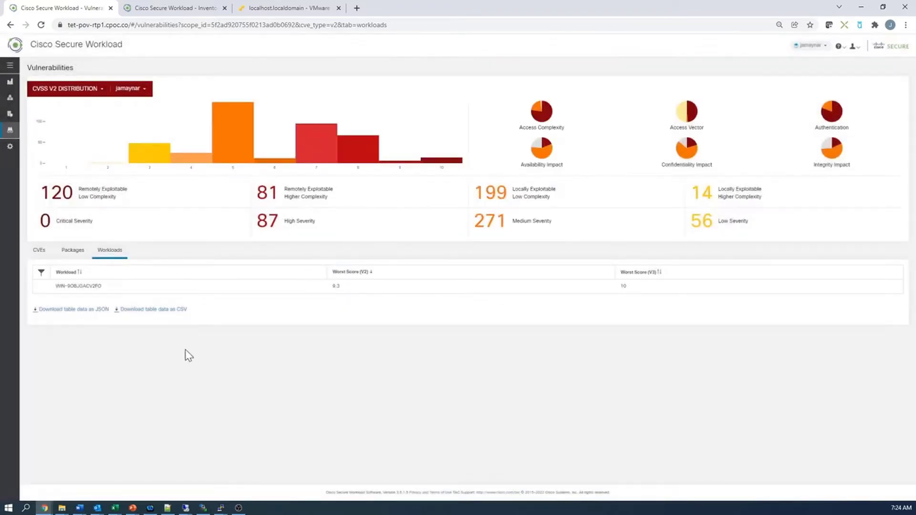
# - Open the profile of workload 192.168.255.200 from Scopes and Inventory and view its vulnerabilities and installed packages
pyautogui.moveTo(16, 102)
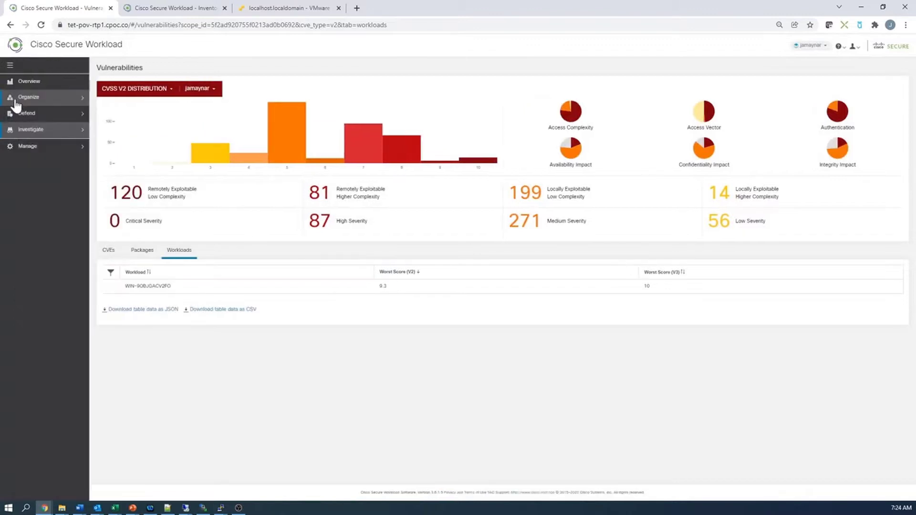
pyautogui.click(16, 100)
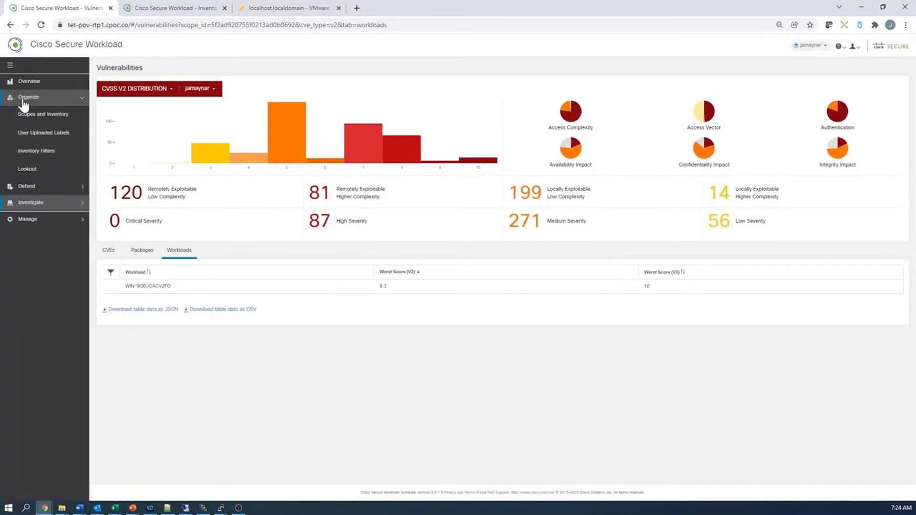
pyautogui.click(47, 115)
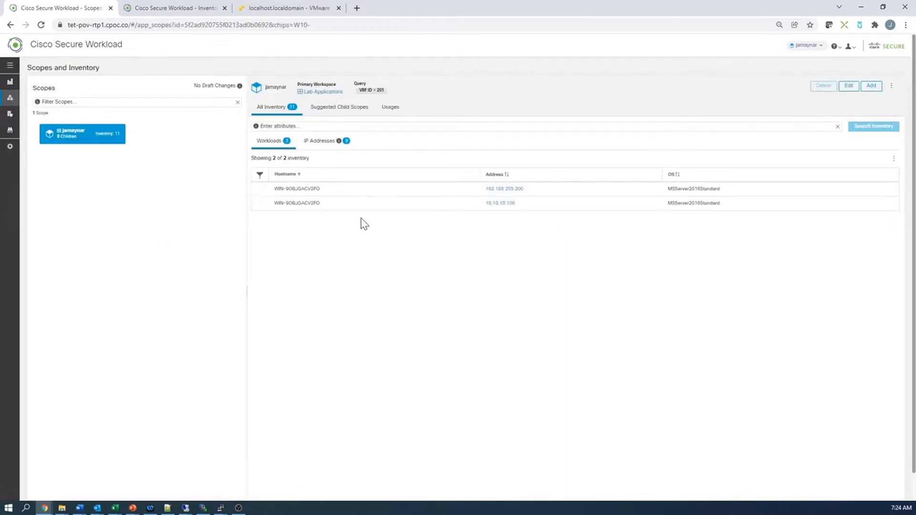
pyautogui.click(500, 192)
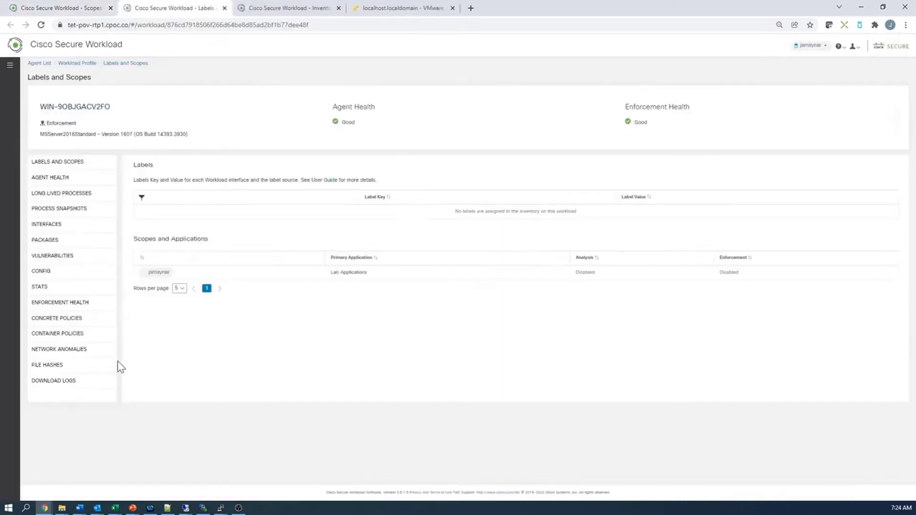
pyautogui.click(60, 261)
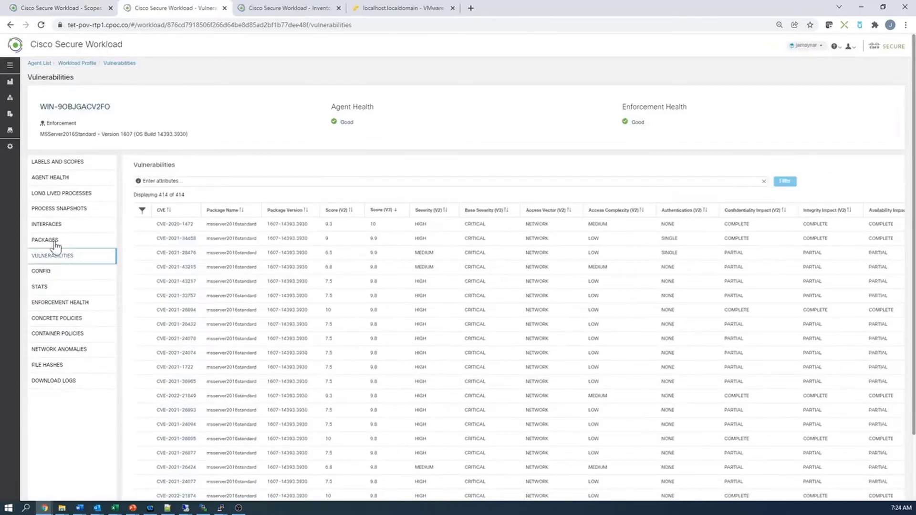
pyautogui.click(52, 241)
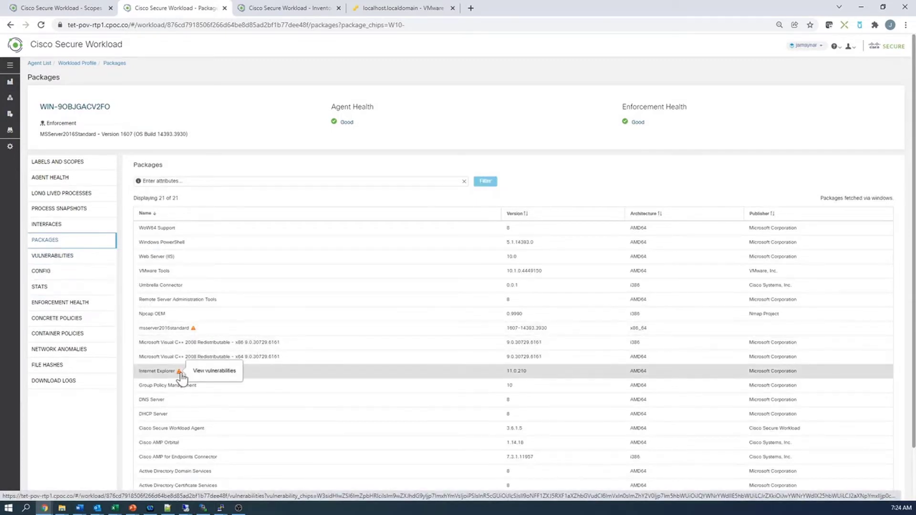
# - Filter the workload's vulnerabilities by CVE = CVE-2022-21850
pyautogui.click(64, 262)
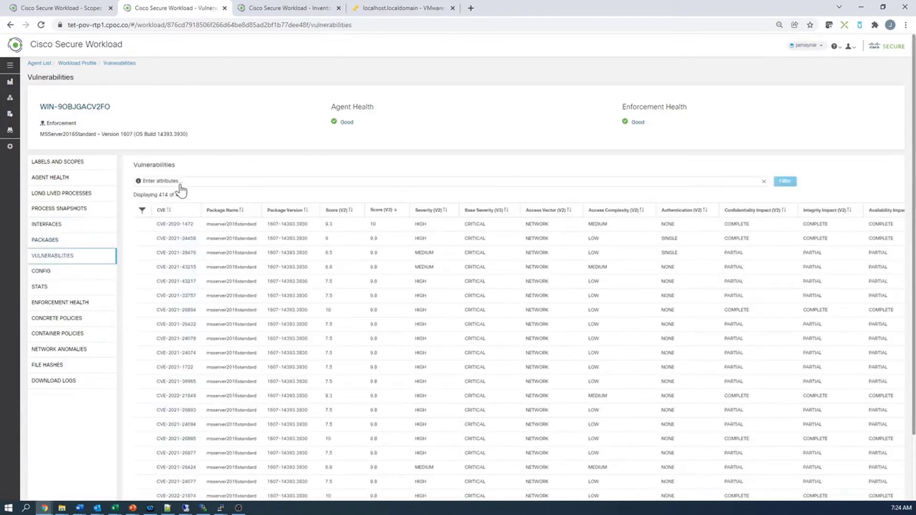
pyautogui.click(180, 184)
pyautogui.write('CVE-2022-21850')
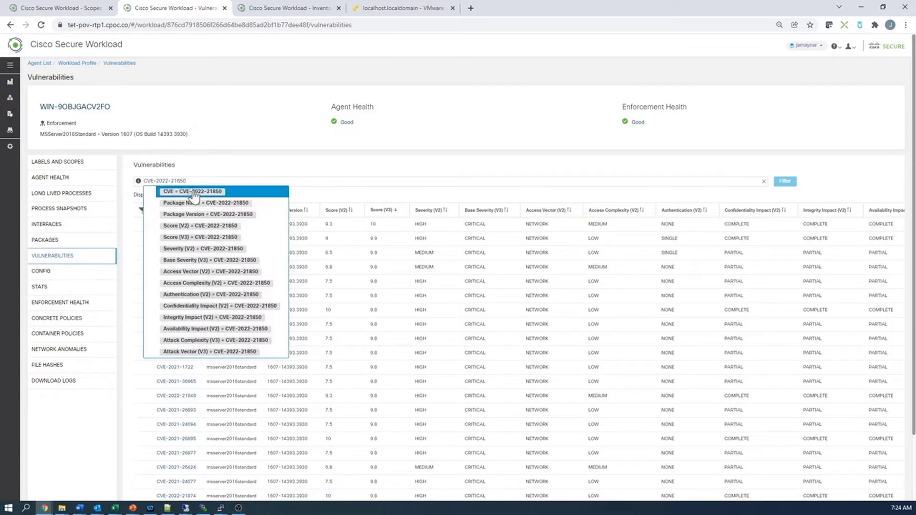
pyautogui.click(193, 193)
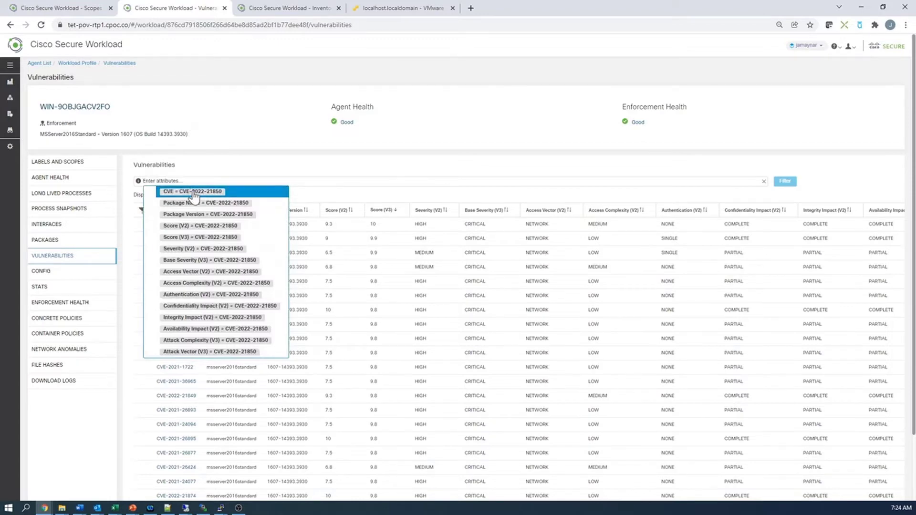
pyautogui.click(785, 182)
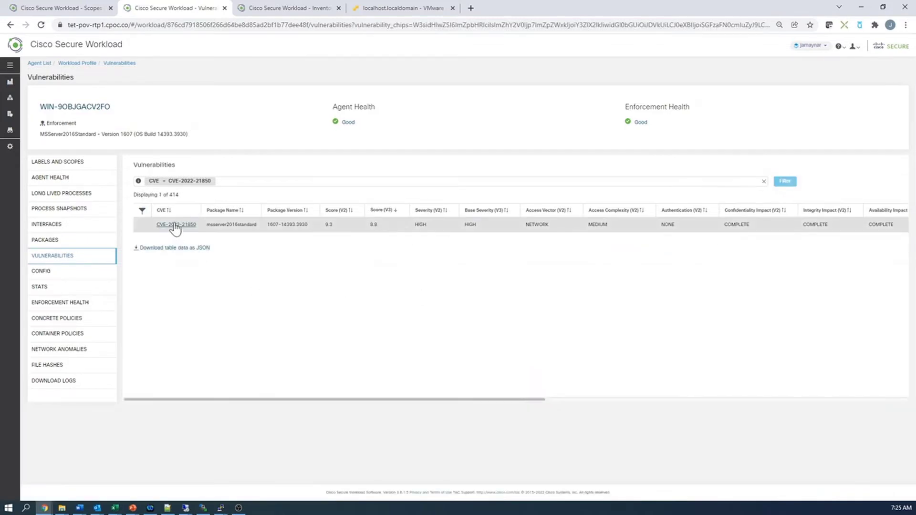
# - Open the NVD entry for CVE-2022-21850 and follow its reference to the Microsoft security advisory
pyautogui.click(182, 227)
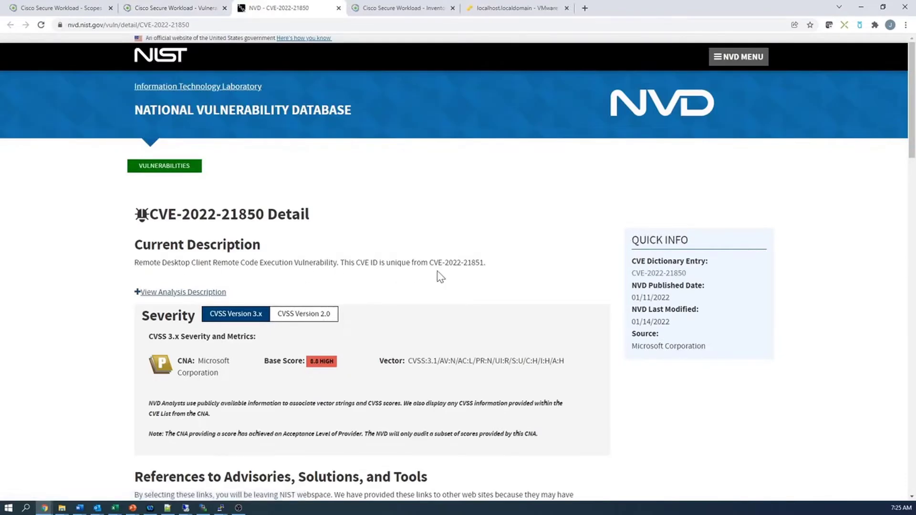
pyautogui.scroll(-6, 404, 291)
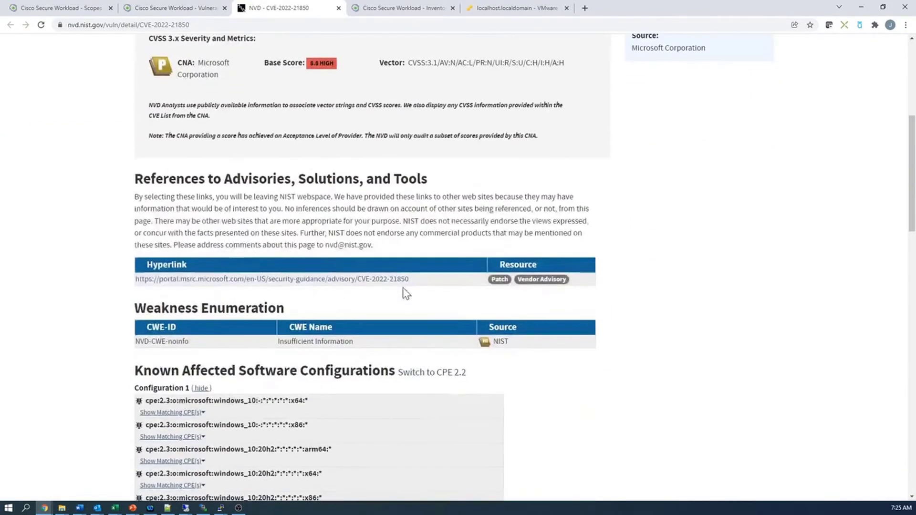
pyautogui.click(307, 279)
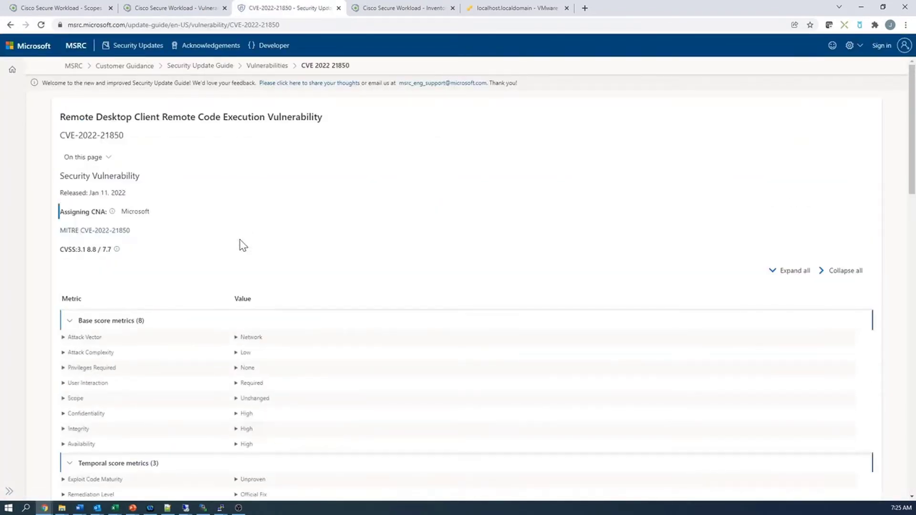
# - Review the advisory's Attack Vector explanation, exploitability assessment and FAQ on how the vulnerability could be exploited
pyautogui.scroll(-2, 243, 245)
pyautogui.click(239, 242)
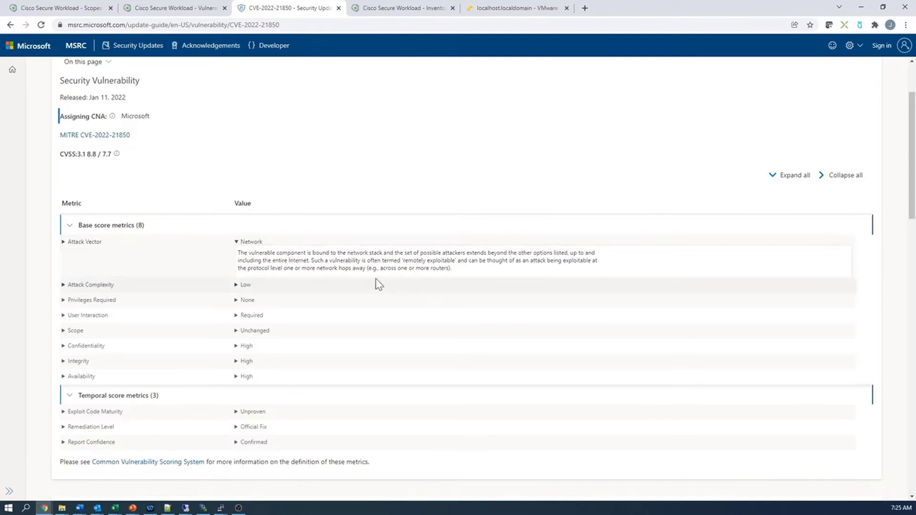
pyautogui.scroll(-6, 348, 287)
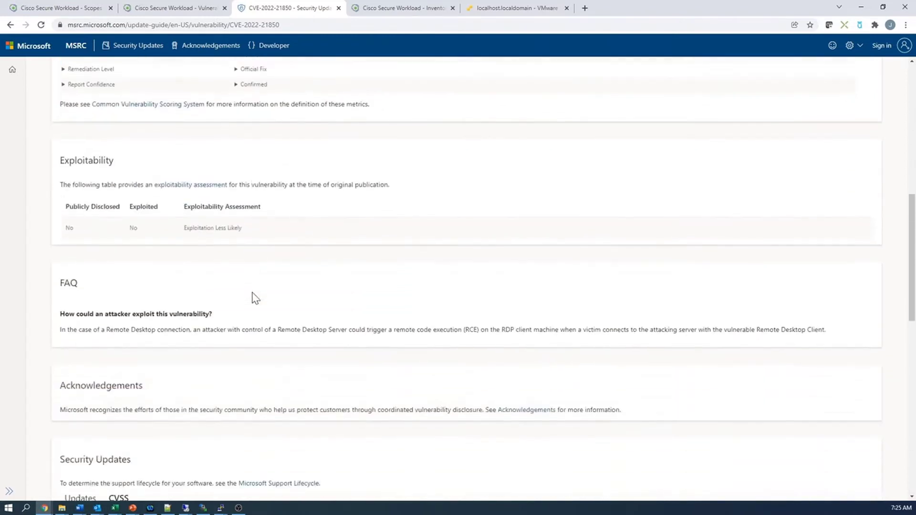
pyautogui.scroll(-1, 253, 297)
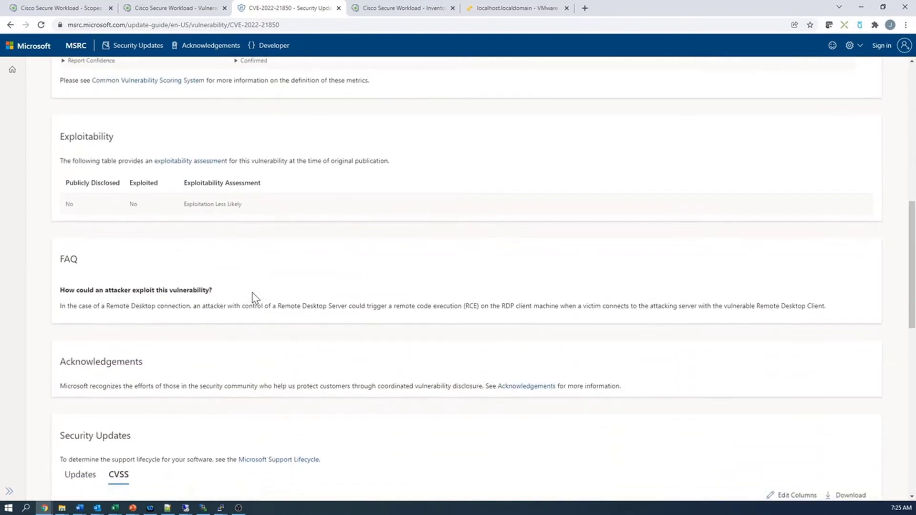
pyautogui.scroll(-1, 200, 330)
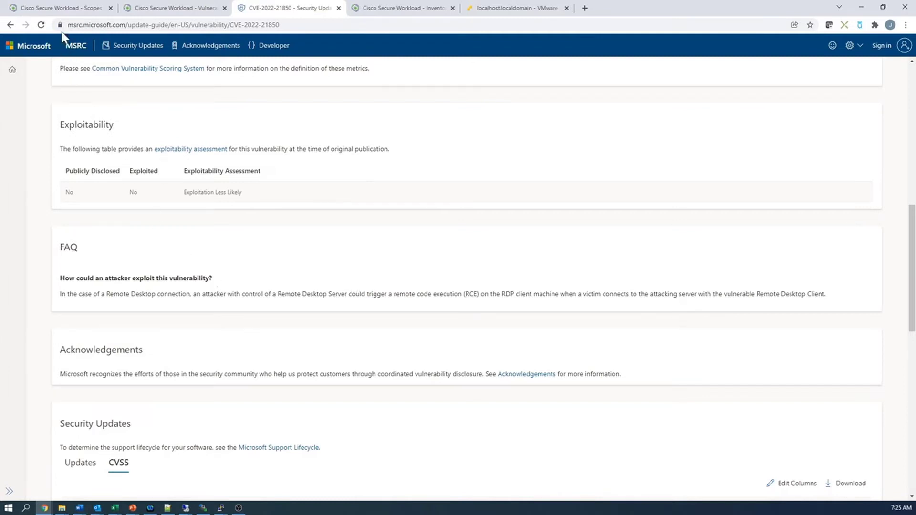
# - Return to the Secure Workload scopes page and start a new inventory filter named CVE-2022-21850-Hosts
pyautogui.click(58, 9)
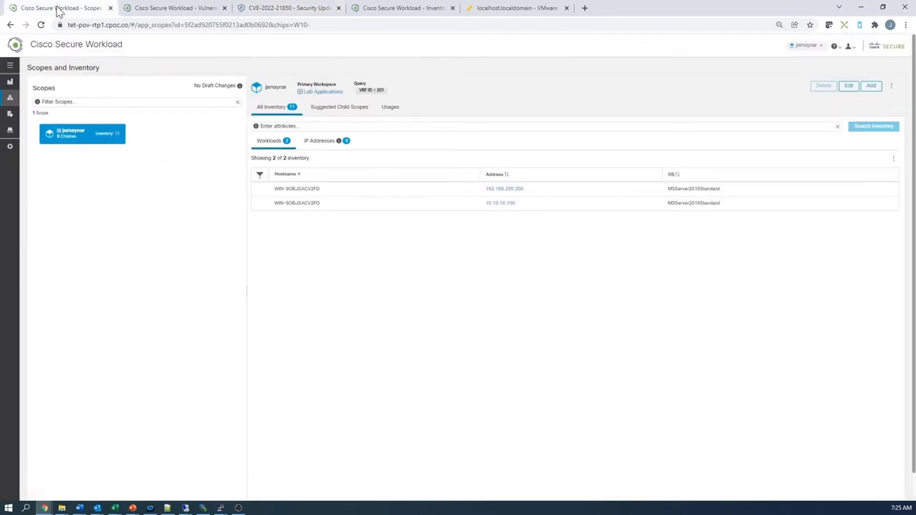
pyautogui.moveTo(10, 102)
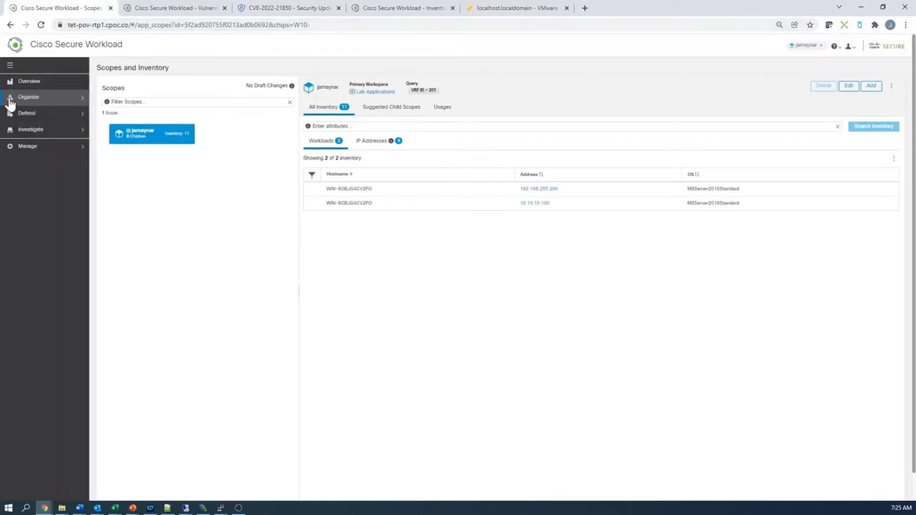
pyautogui.click(34, 102)
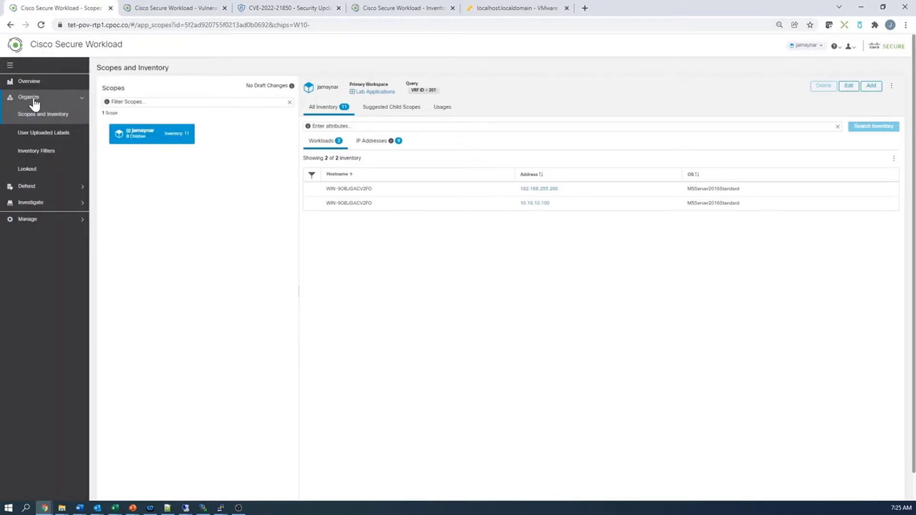
pyautogui.click(39, 151)
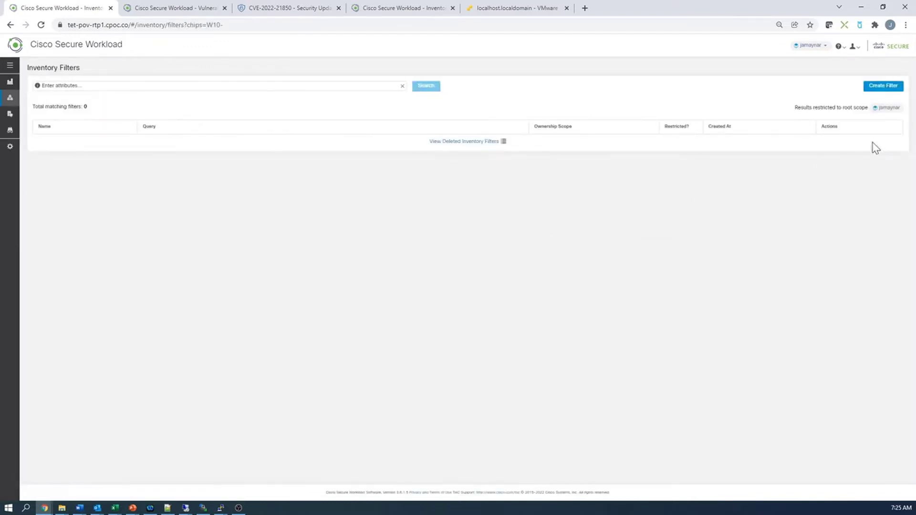
pyautogui.click(882, 86)
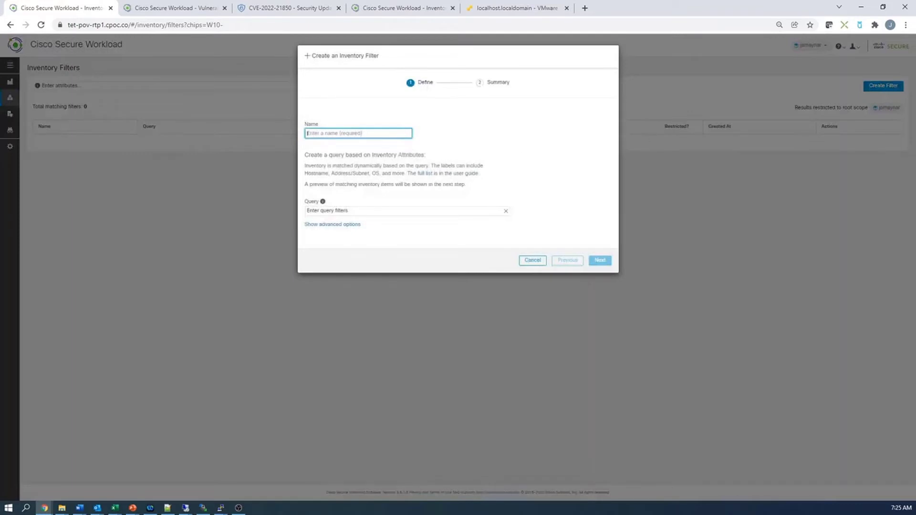
pyautogui.write('CVE-2022-21850')
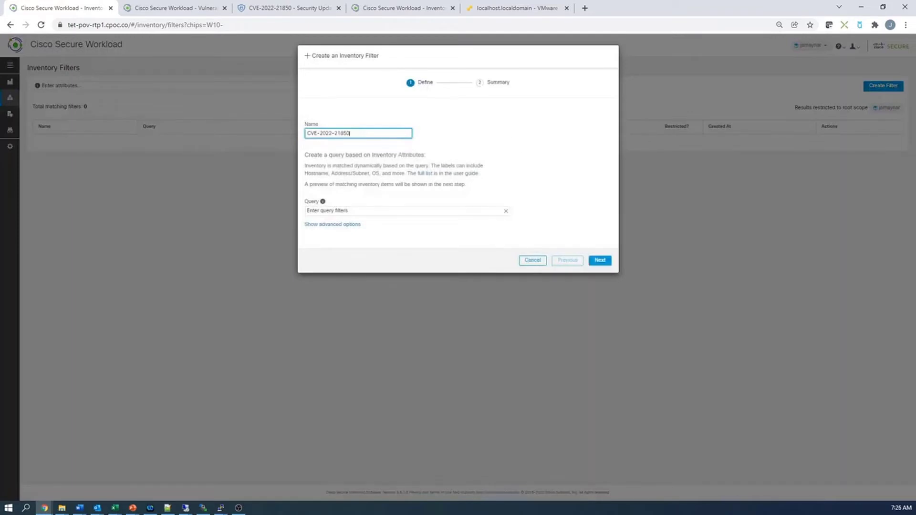
pyautogui.write('-Hosts')
# - Set the filter query to Package CVE = CVE-2022-21850 and create the inventory filter
pyautogui.click(390, 215)
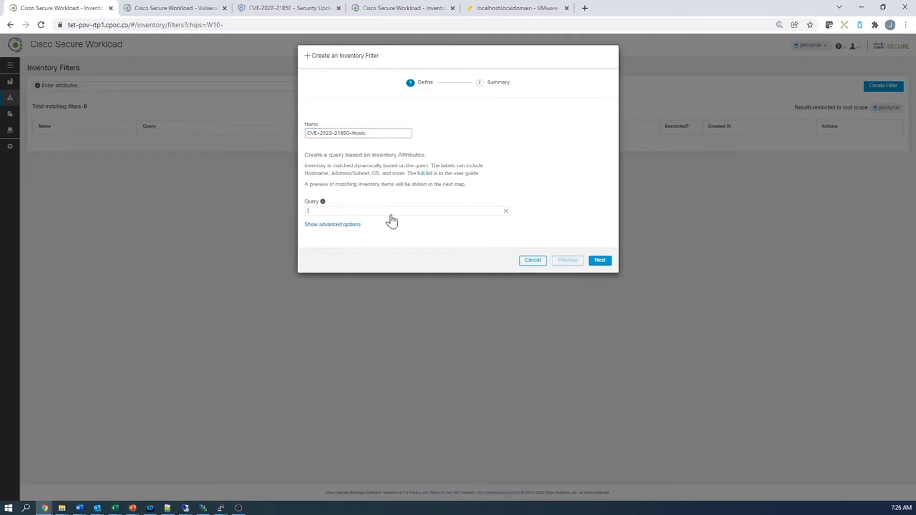
pyautogui.write('CVE-2022-21850')
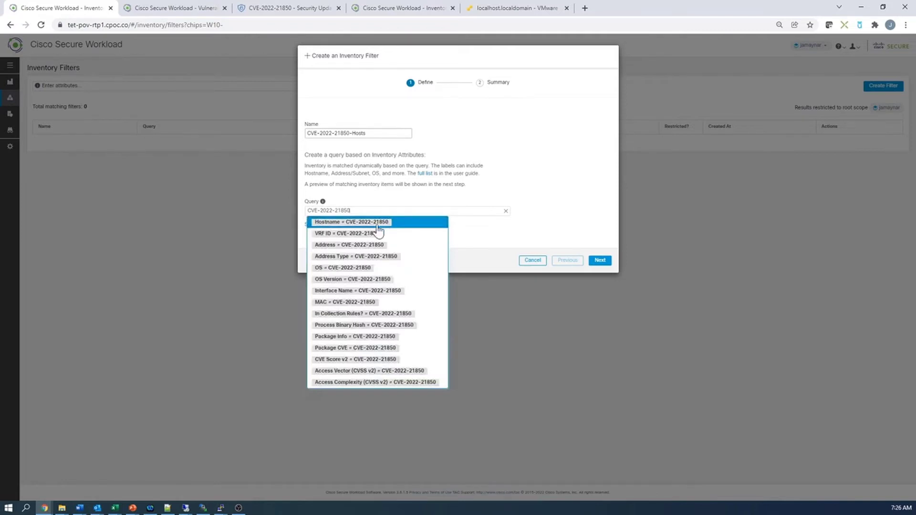
pyautogui.click(359, 348)
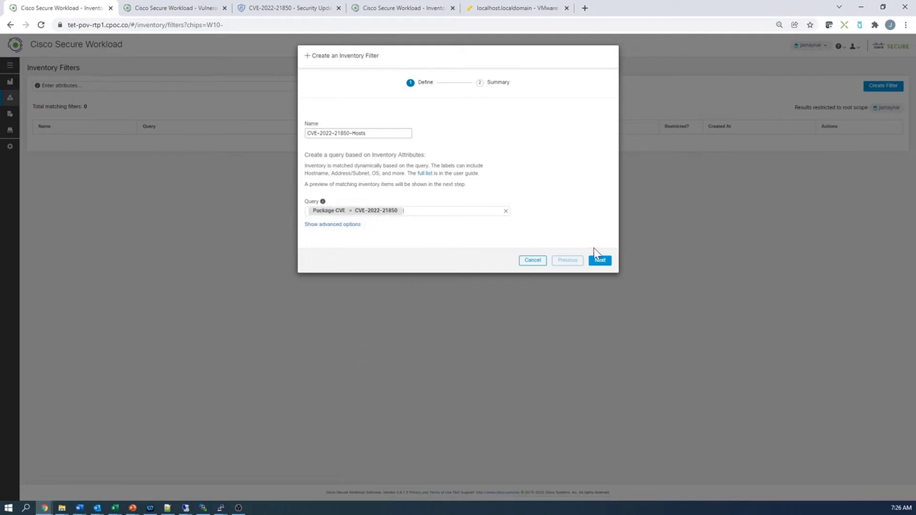
pyautogui.click(600, 261)
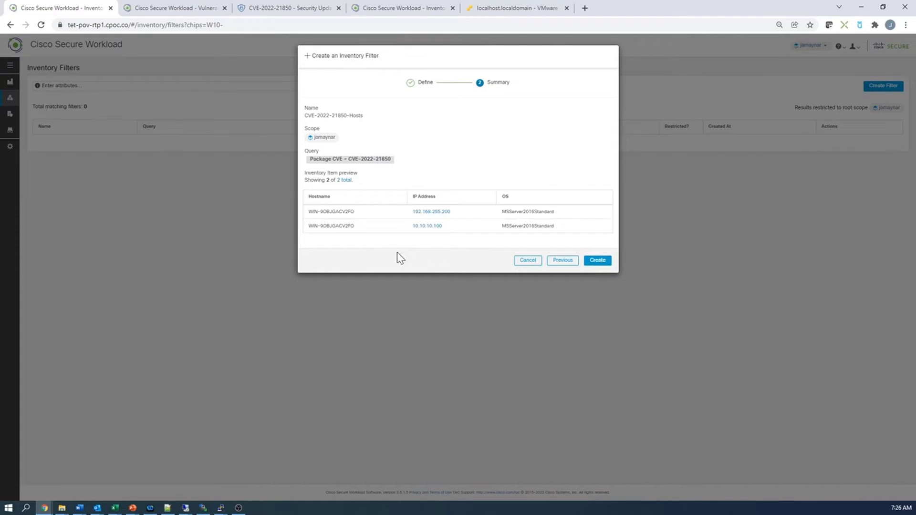
pyautogui.click(597, 260)
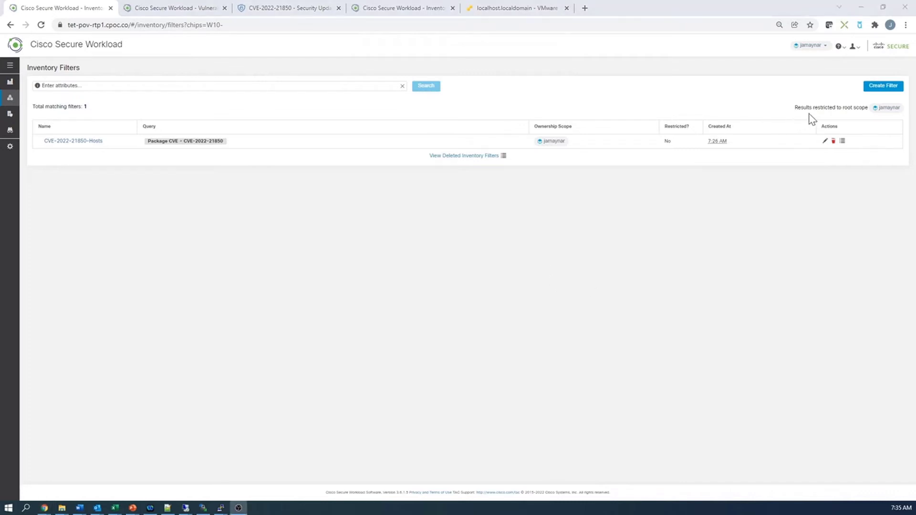
# - Start a new inventory filter named All-Hosts-External/Internal
pyautogui.click(869, 88)
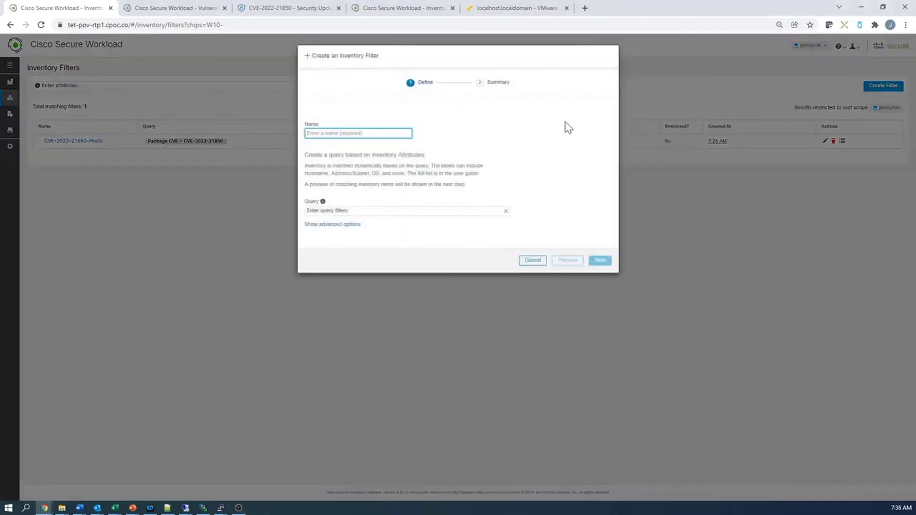
pyautogui.write('A')
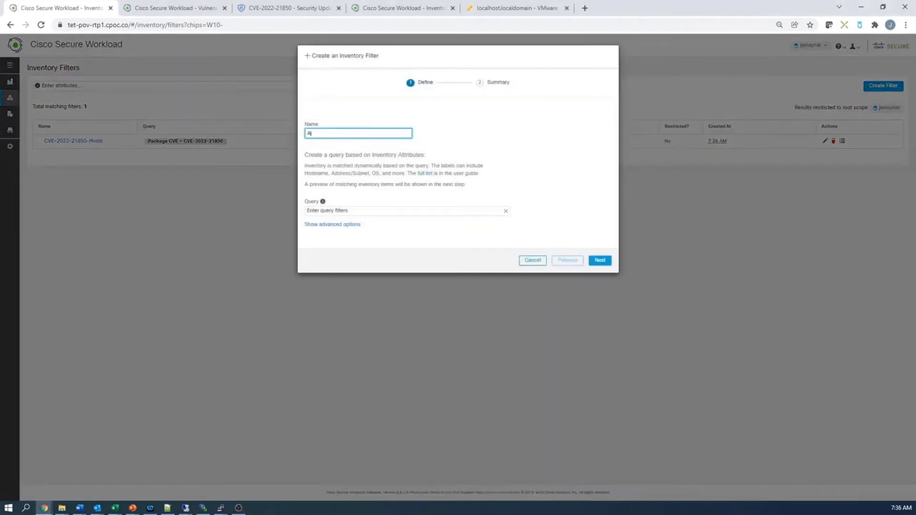
pyautogui.write('ll-Hosts')
pyautogui.write('-Bxterna')
pyautogui.write('l/Internal')
# - Set the filter query to Address = 0.0.0.0/0 and create the inventory filter
pyautogui.click(366, 212)
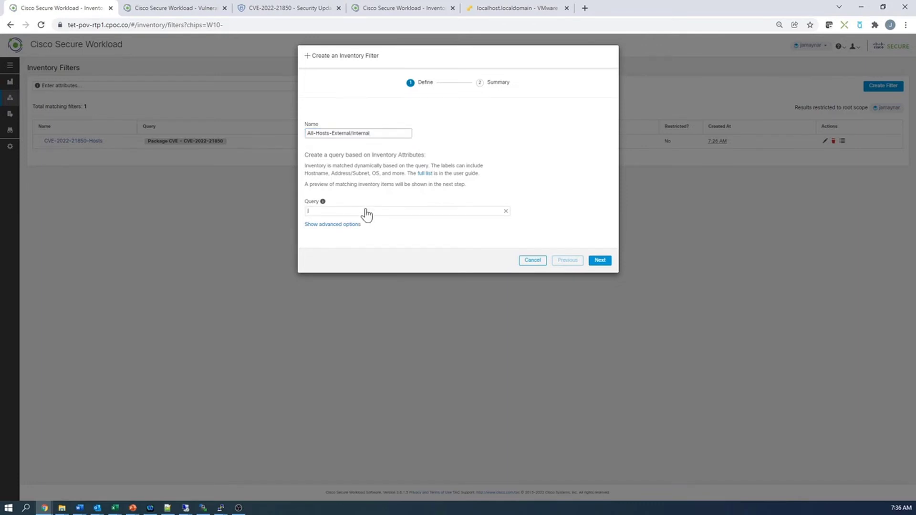
pyautogui.write('address')
pyautogui.click(337, 223)
pyautogui.write('0.0.0.0/0')
pyautogui.click(600, 260)
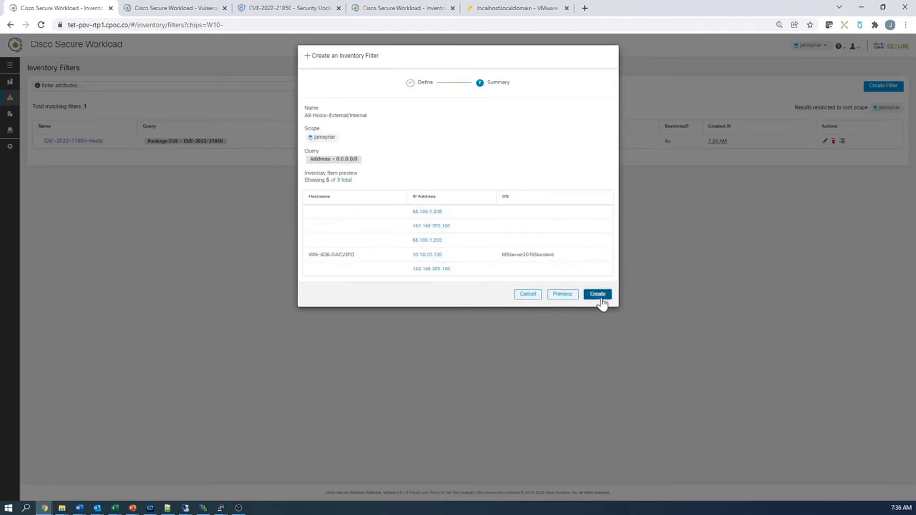
pyautogui.click(601, 299)
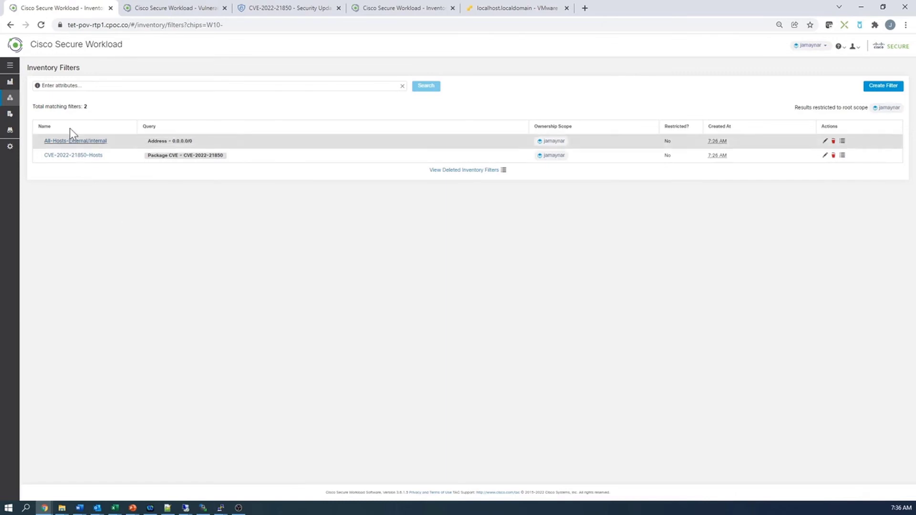
# - Open the root scope's Lab Applications primary workspace, dismiss the introductory tour and show its absolute policies
pyautogui.moveTo(9, 82)
pyautogui.click(32, 99)
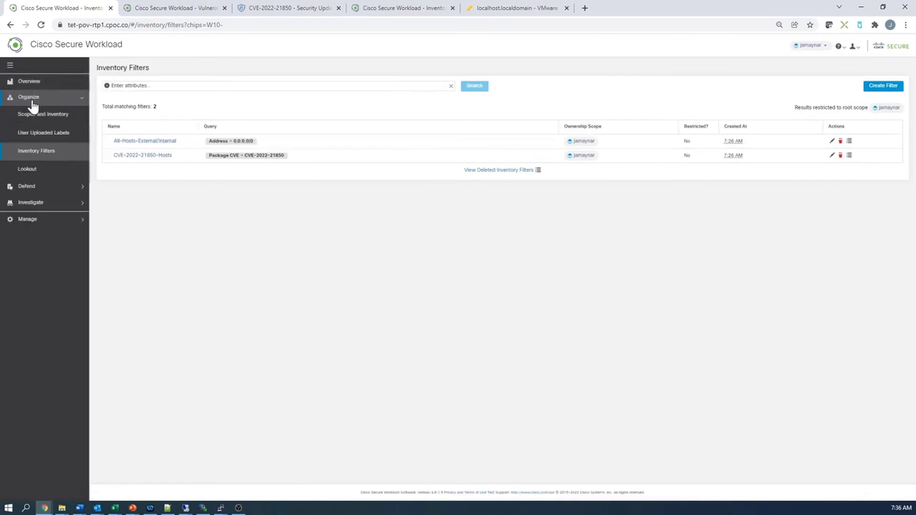
pyautogui.click(37, 119)
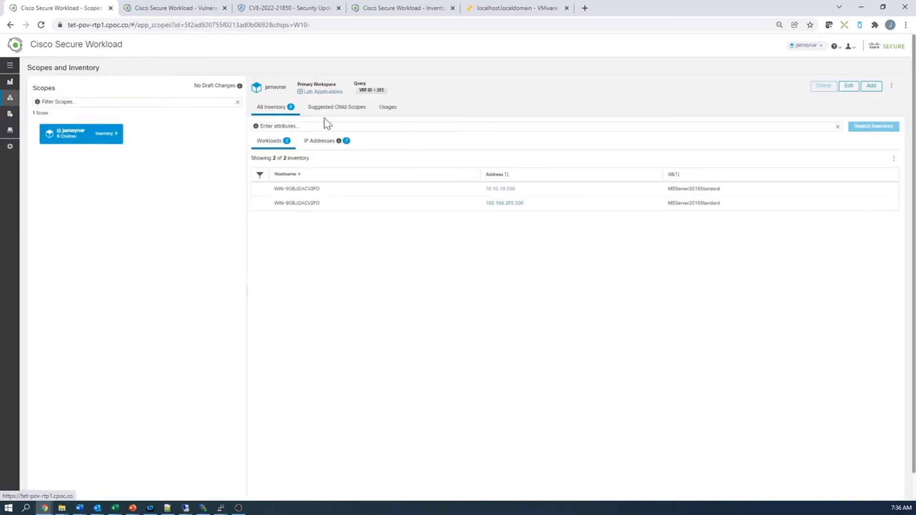
pyautogui.click(323, 91)
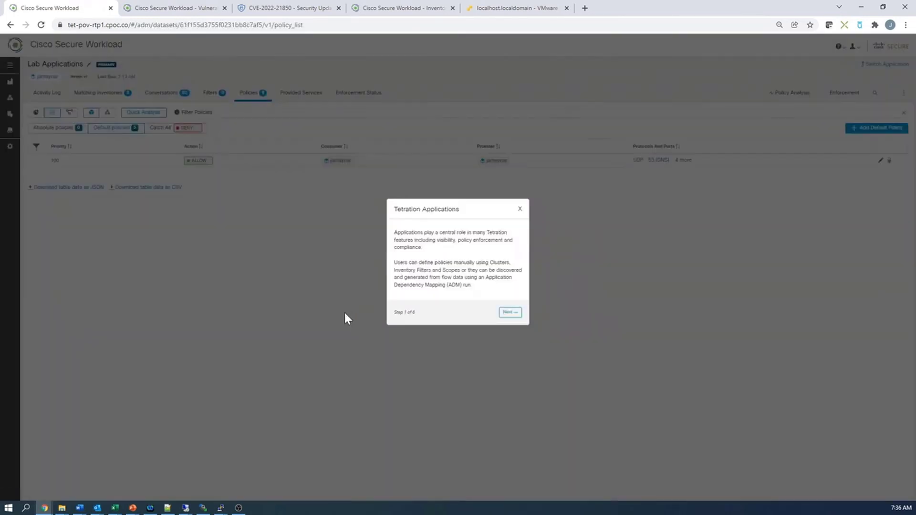
pyautogui.click(519, 210)
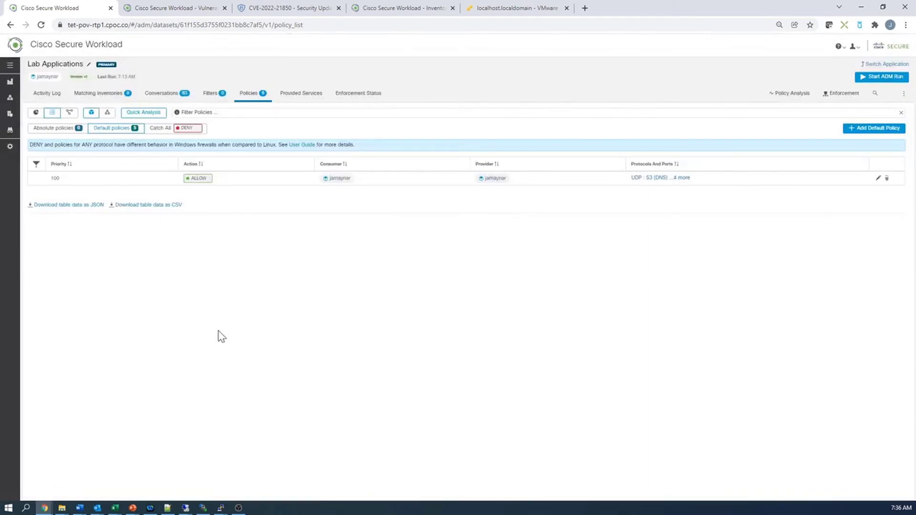
pyautogui.click(58, 130)
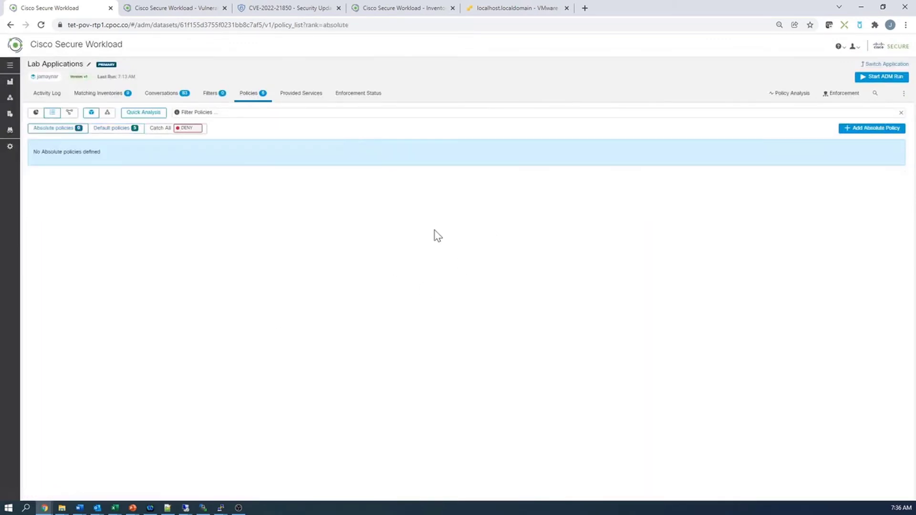
# - Start a new absolute policy with CVE-2022-21850-Hosts as consumer and All-Hosts-External/Internal as provider
pyautogui.click(861, 128)
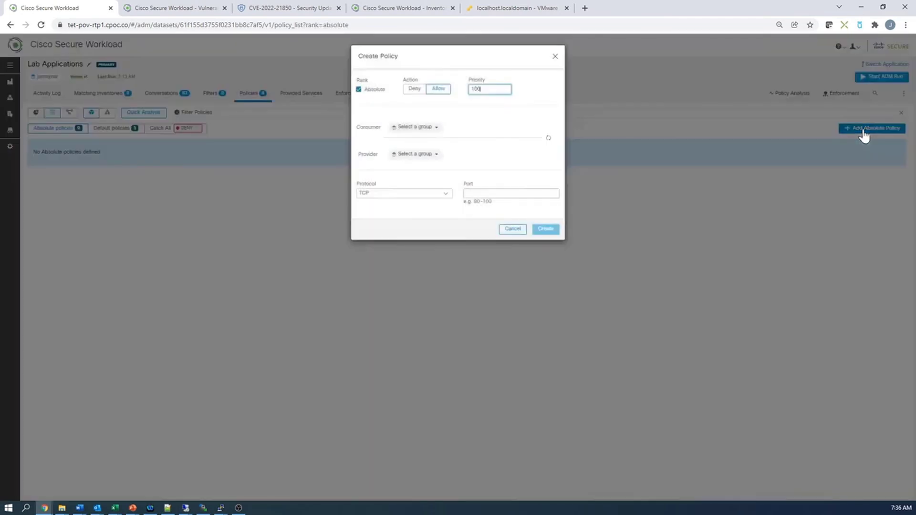
pyautogui.click(423, 137)
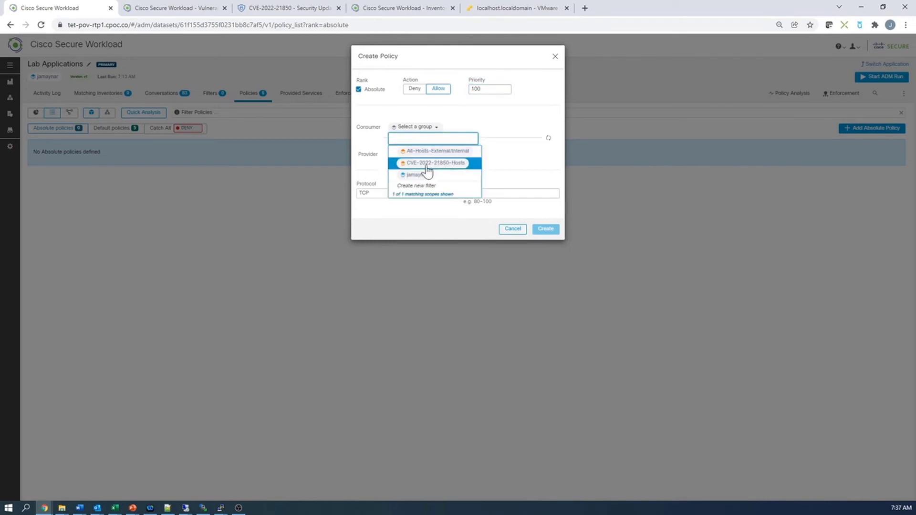
pyautogui.click(427, 164)
pyautogui.click(424, 155)
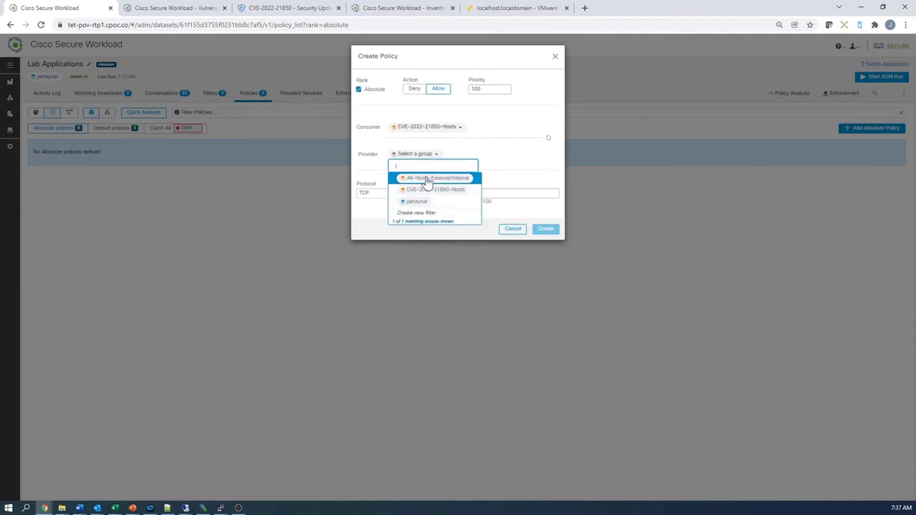
pyautogui.click(426, 179)
# - Set the policy to deny TCP port 3389 and create it
pyautogui.click(472, 193)
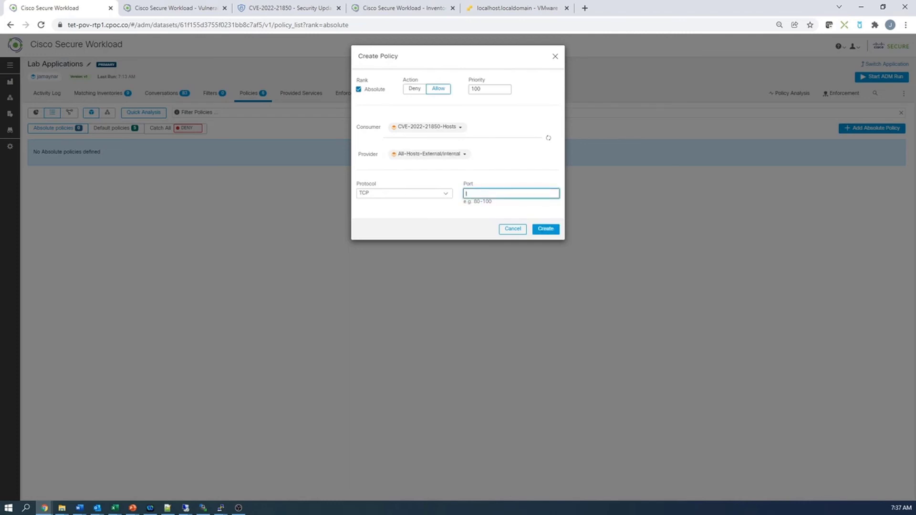
pyautogui.write('3389')
pyautogui.click(414, 89)
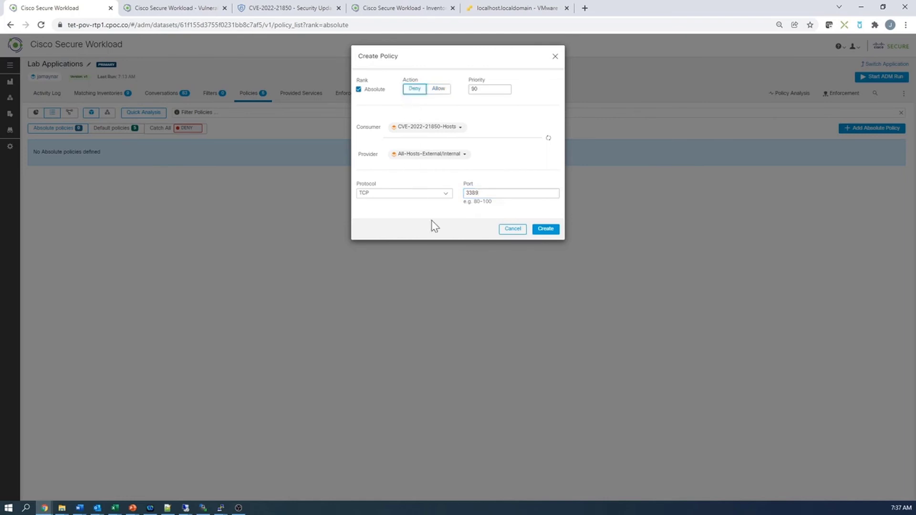
pyautogui.click(550, 232)
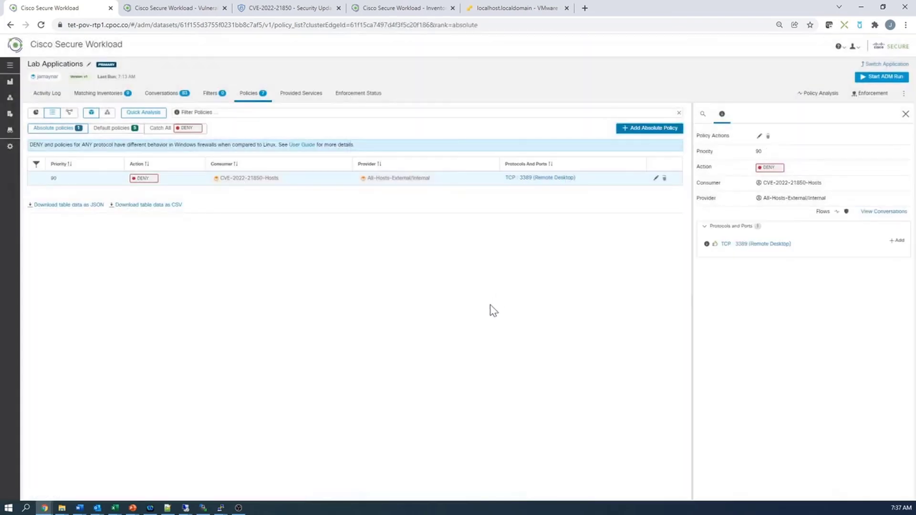